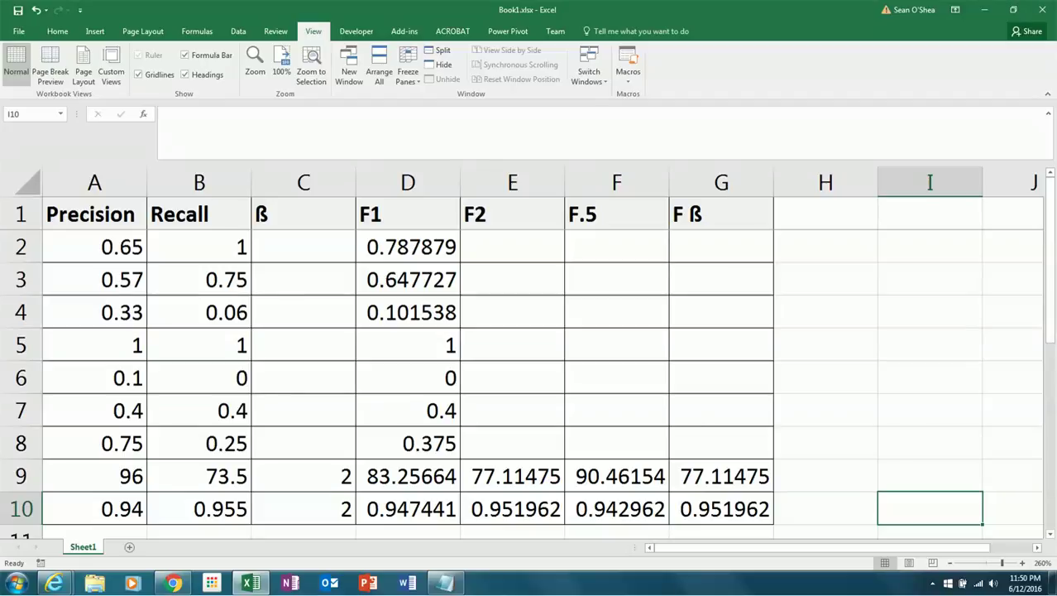
- Highlight the Precision values in column A and the Recall values in column B
left_click(120, 215)
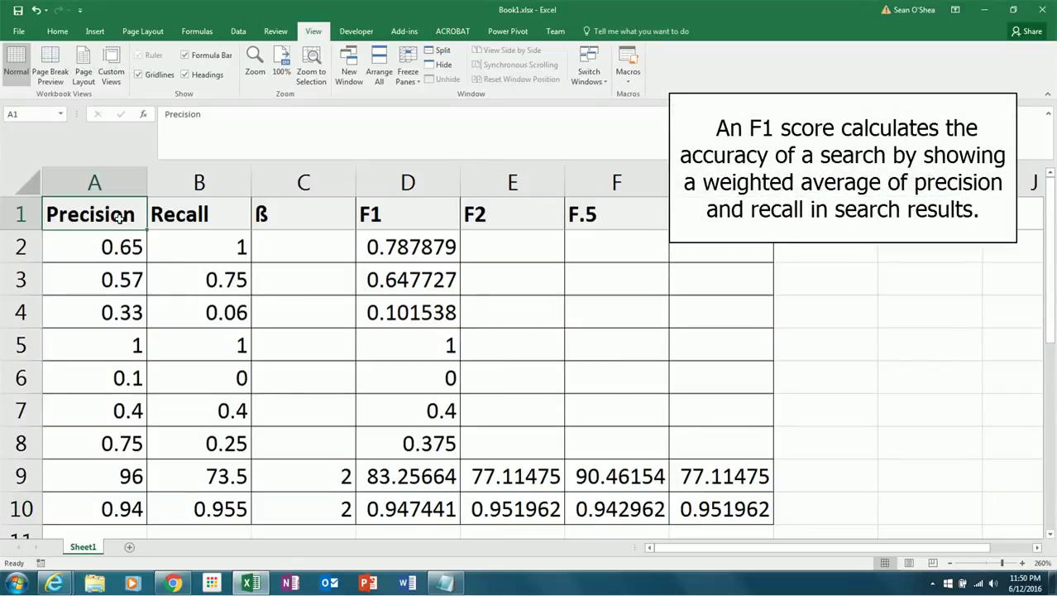
mouse_move(116, 246)
left_mouse_down()
mouse_move(108, 360)
mouse_move(127, 505)
left_mouse_up()
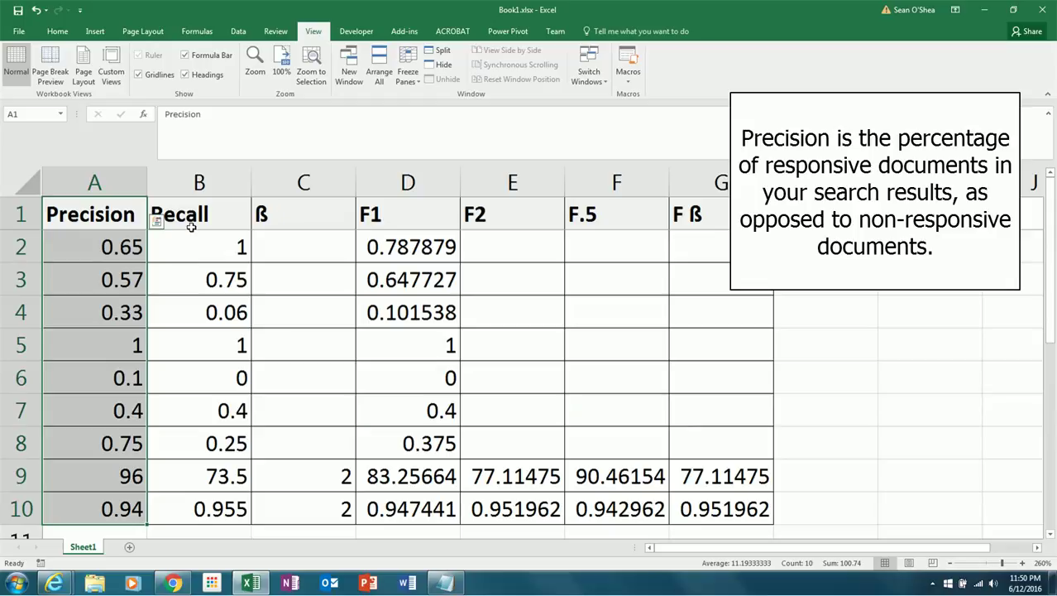
left_click(216, 210)
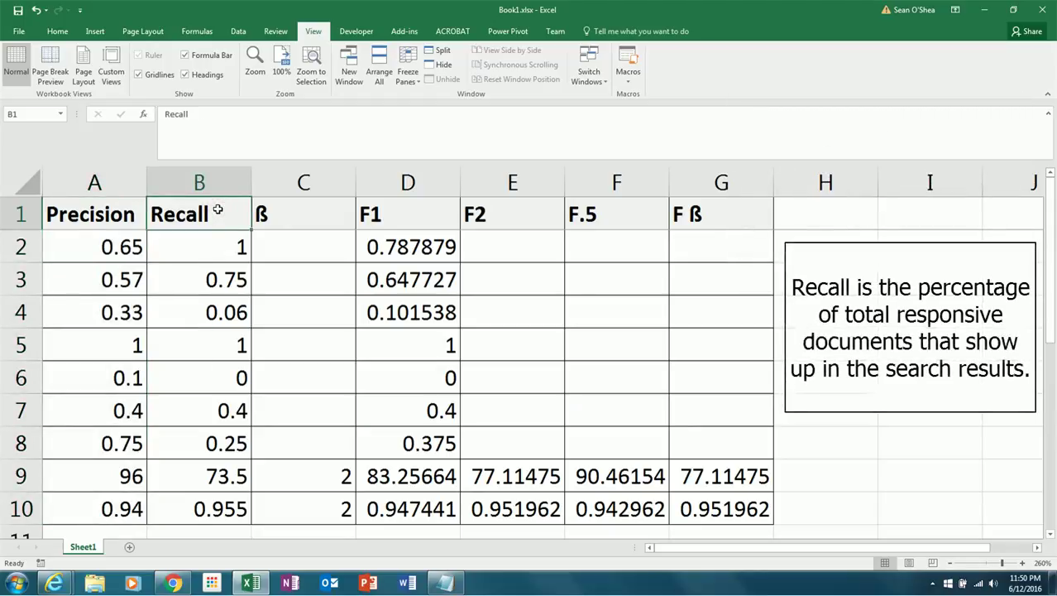
left_click_drag(217, 210, 210, 506)
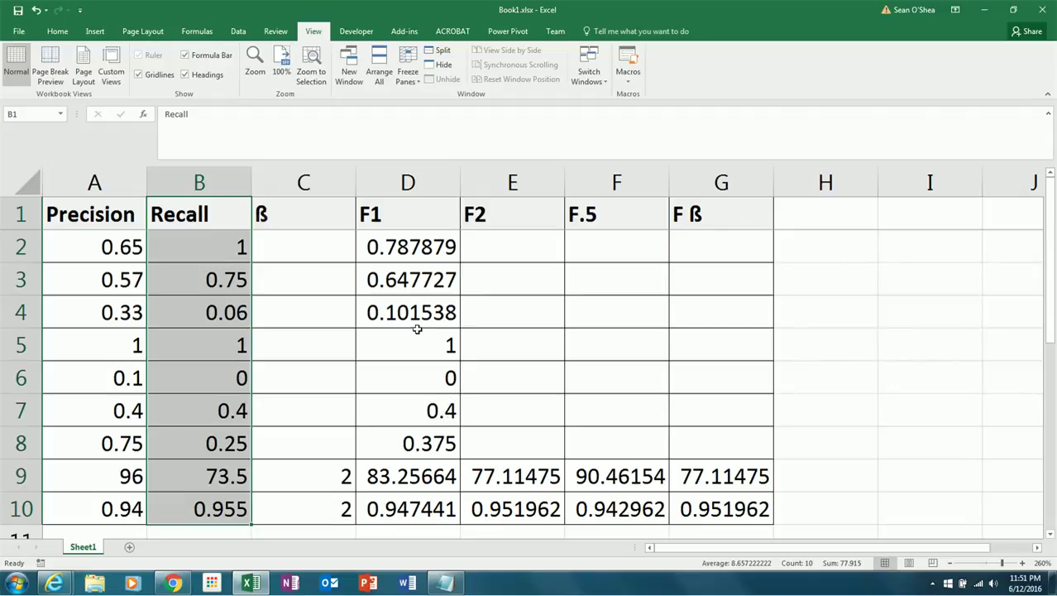
- Review the unchanged F1 formula in D2, then highlight the F1 scores D2:D10 and rows 5–6
left_click(409, 215)
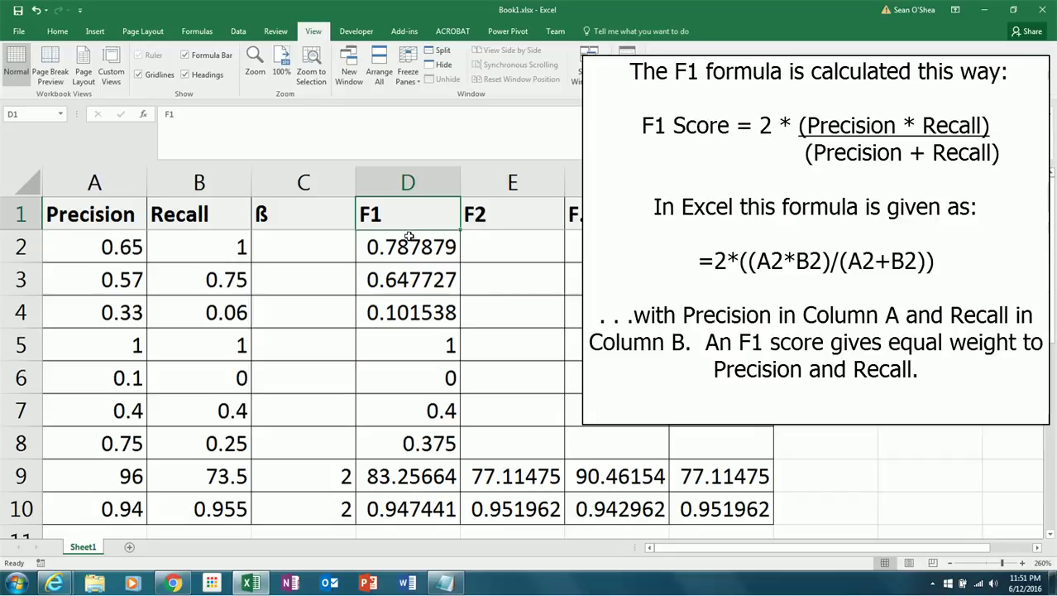
left_click(408, 246)
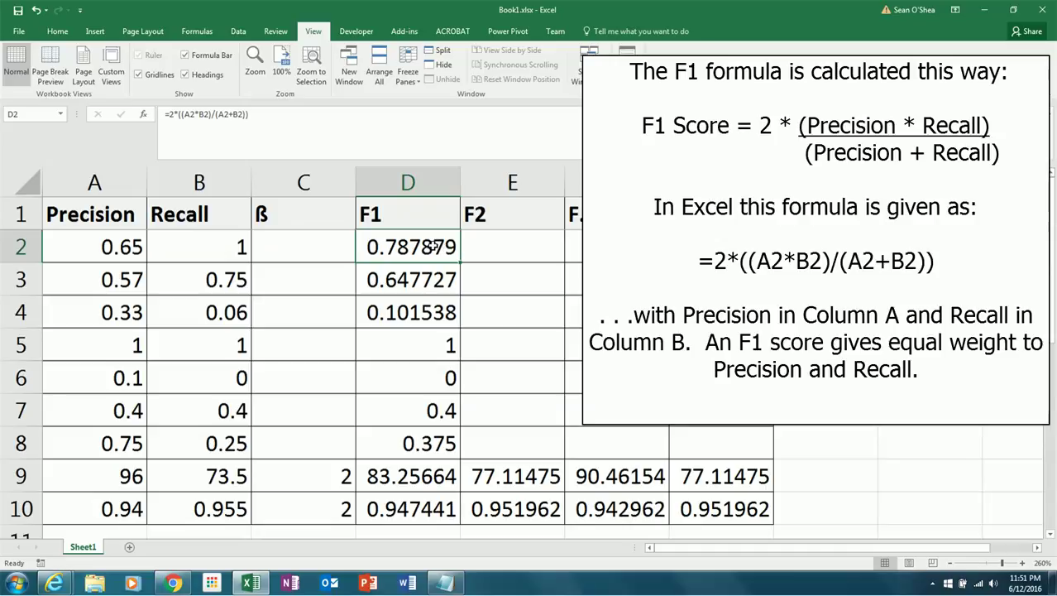
double_click(427, 246)
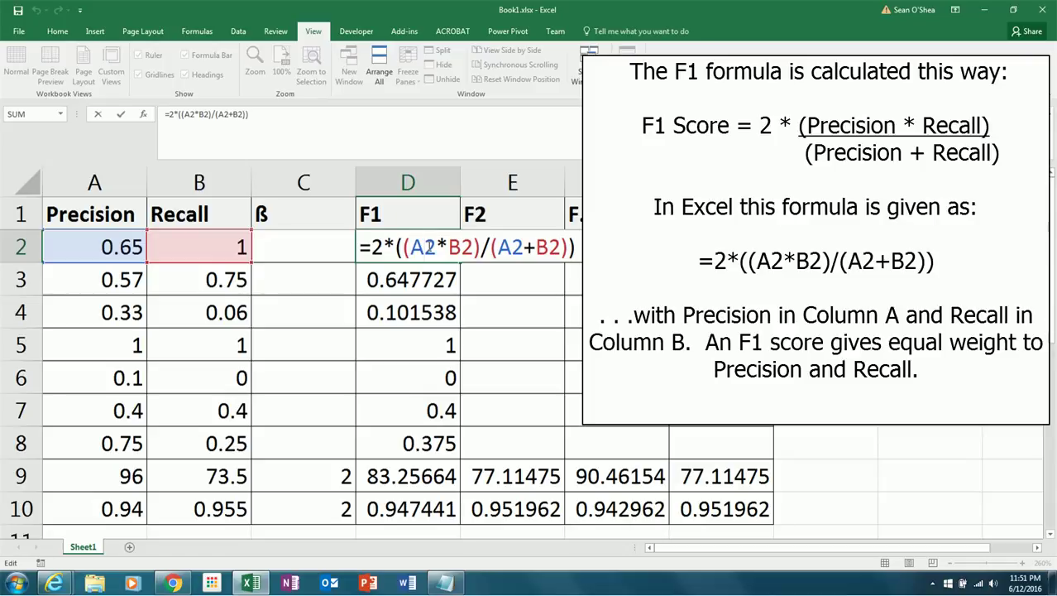
key("Return")
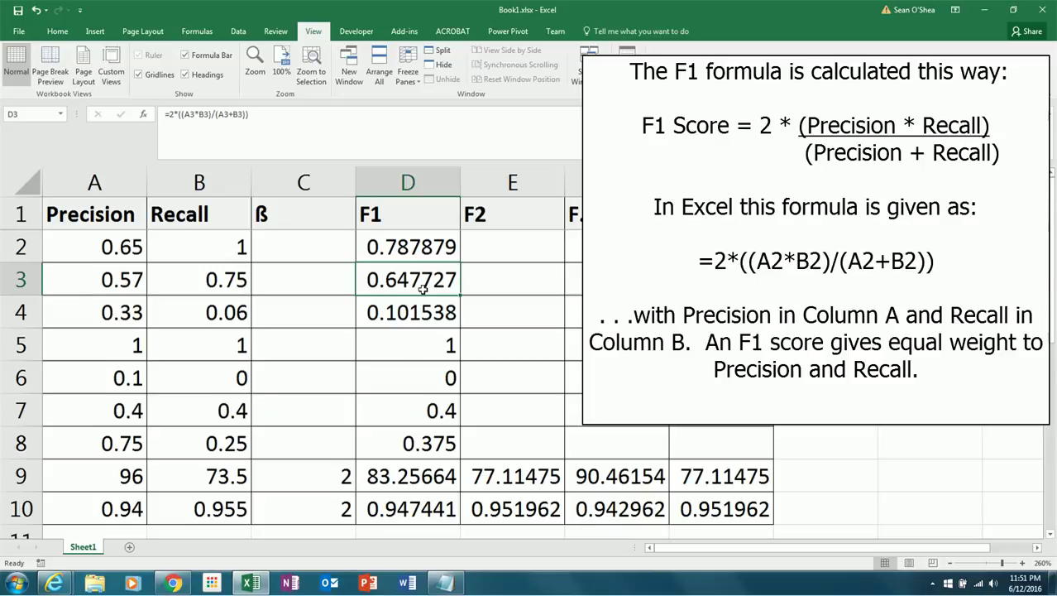
left_click(417, 256)
left_click_drag(416, 256, 418, 510)
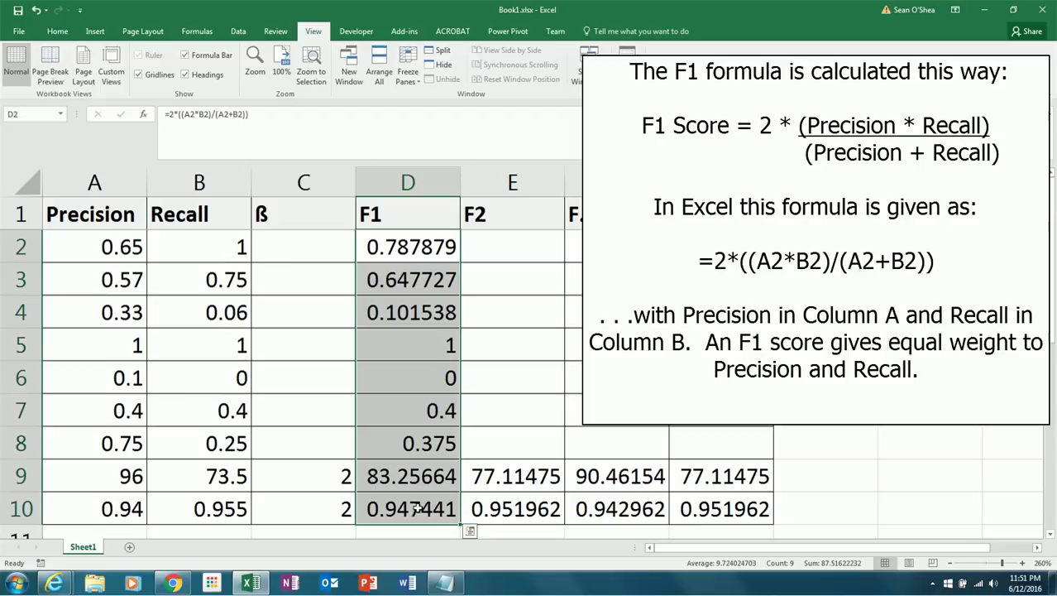
left_click_drag(119, 335, 366, 346)
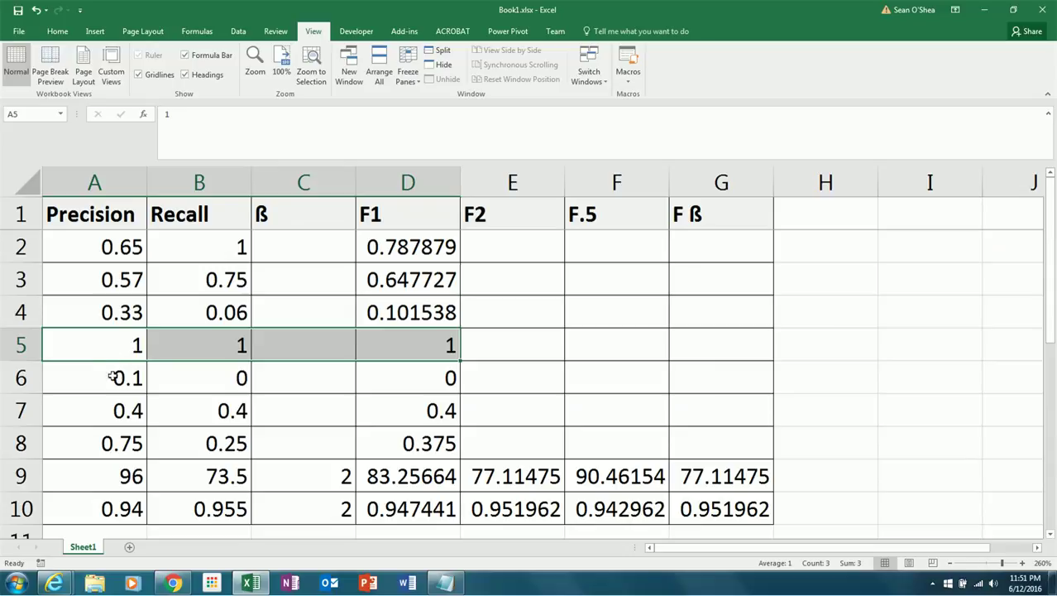
left_click_drag(114, 376, 394, 388)
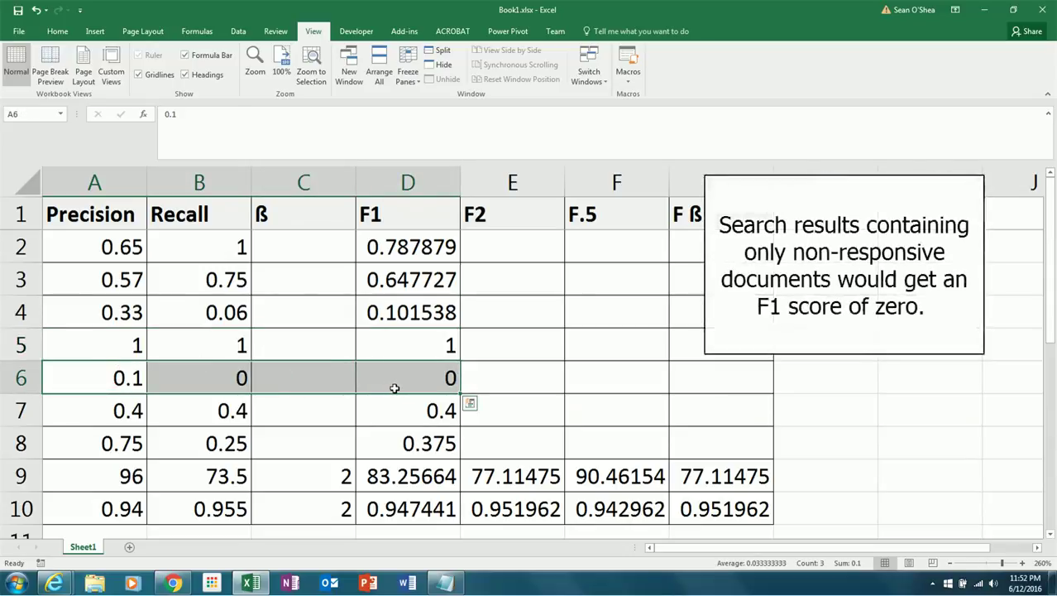
- Enter 0 as A6's precision and highlight row 6 with its #DIV/0! F1 result
left_click(120, 379)
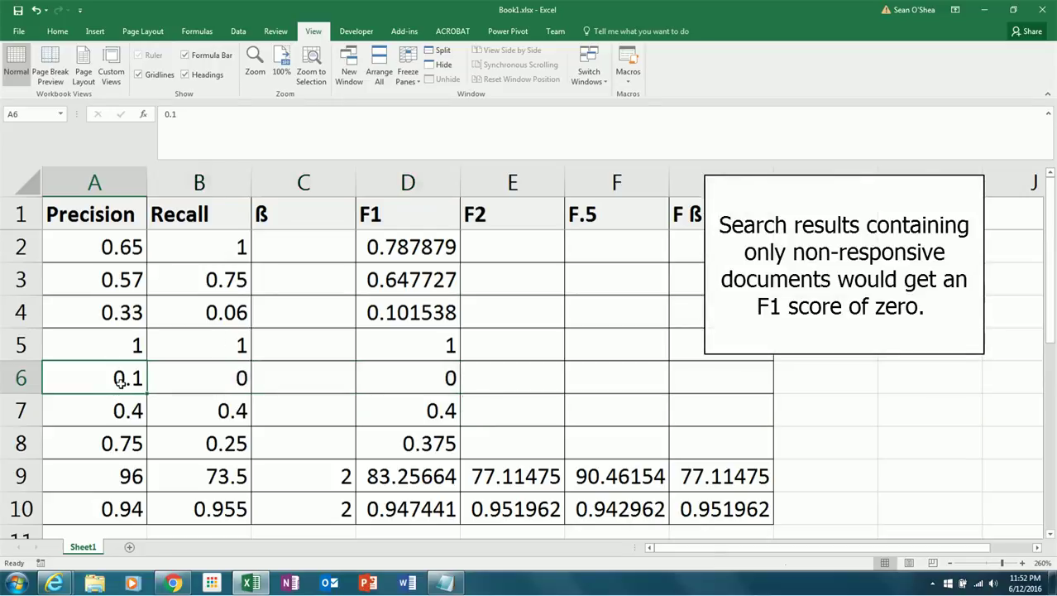
type("0")
key("Return")
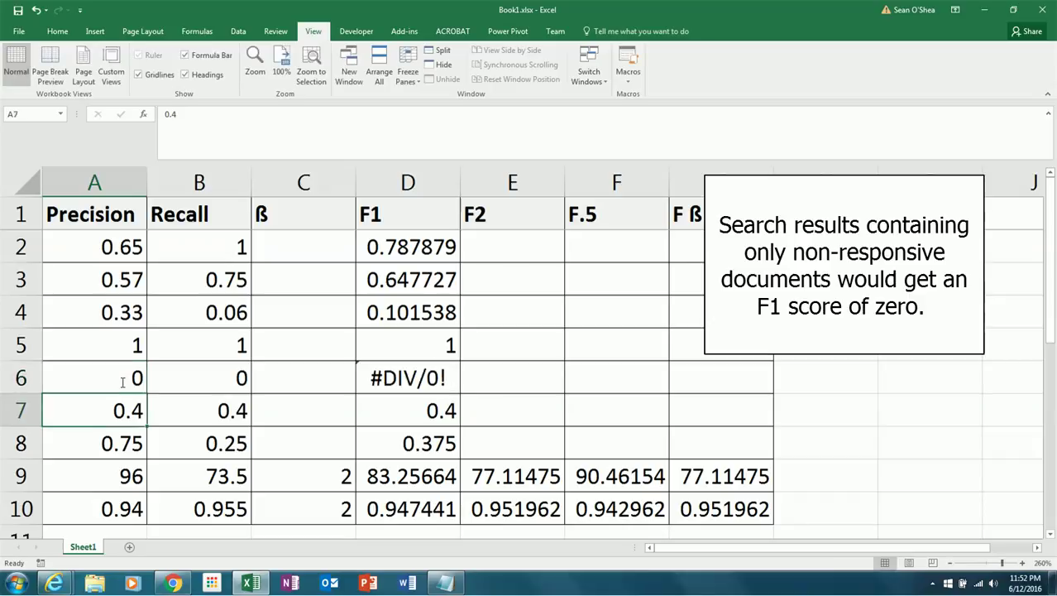
left_click(116, 374)
left_click_drag(116, 375, 385, 377)
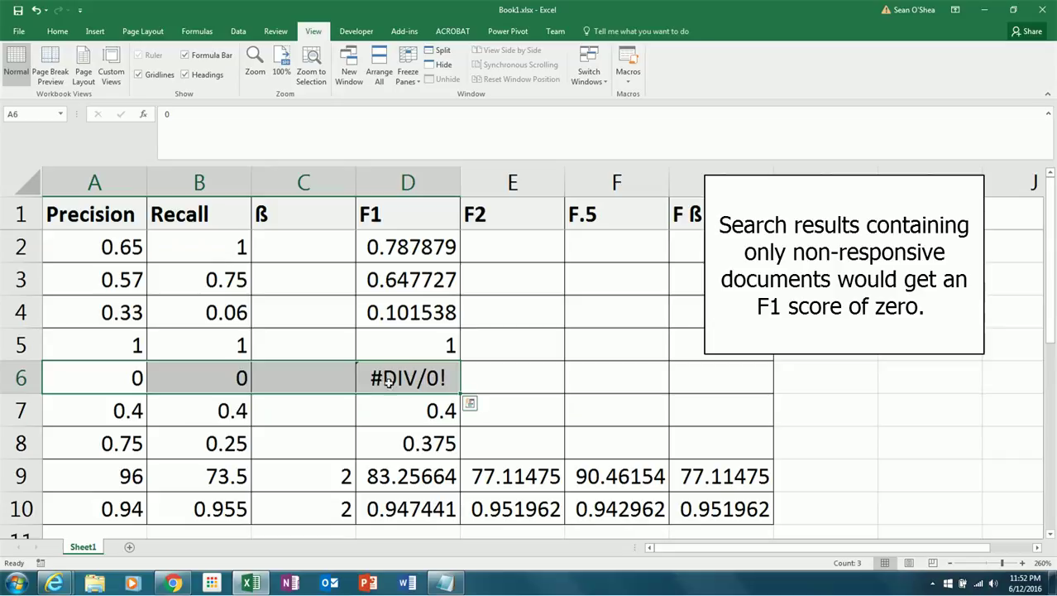
left_click(544, 216)
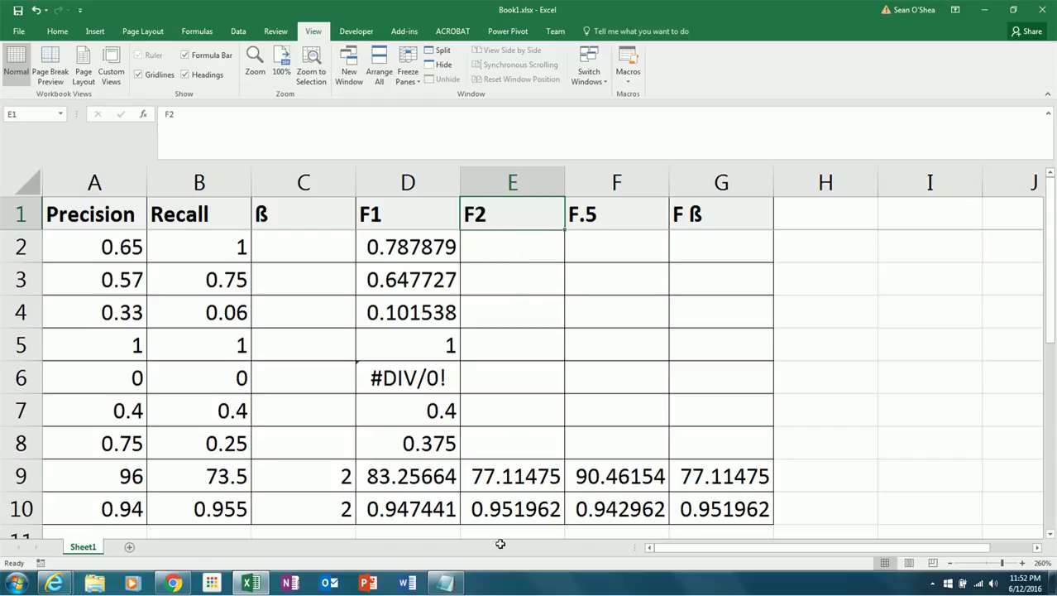
left_click(523, 481)
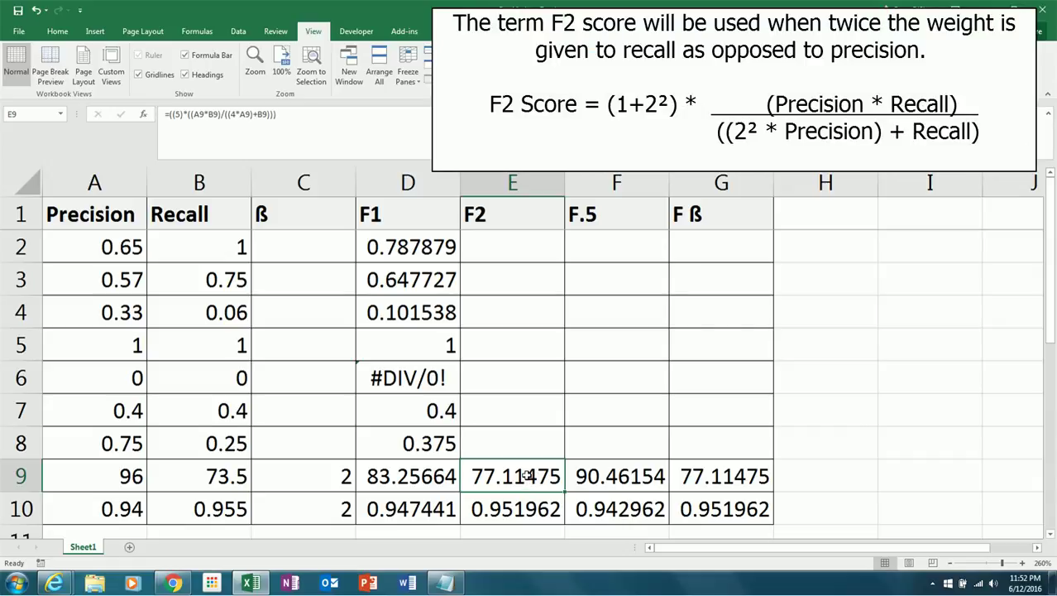
double_click(526, 476)
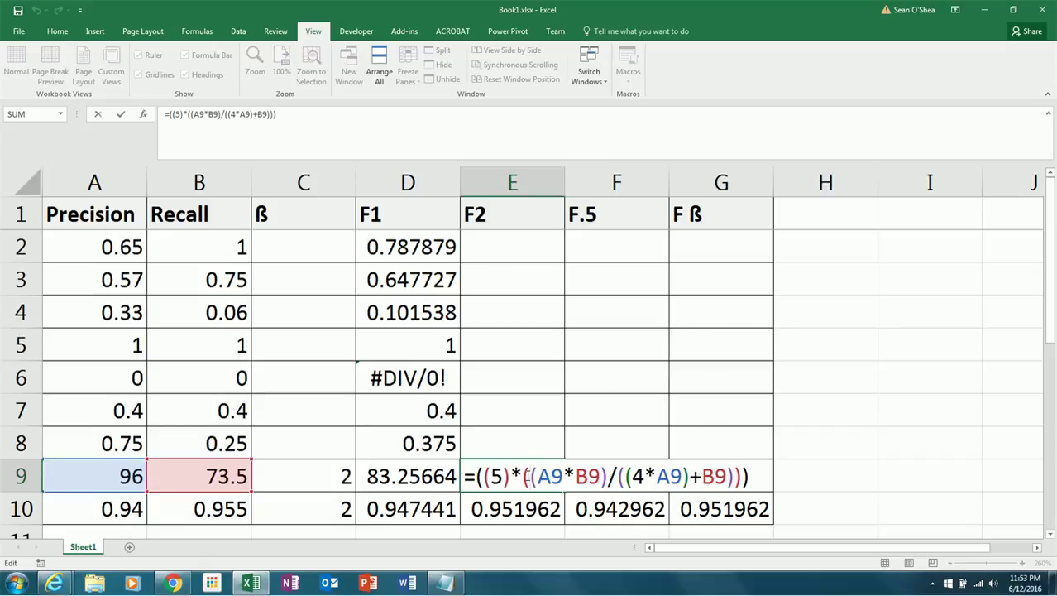
key("Return")
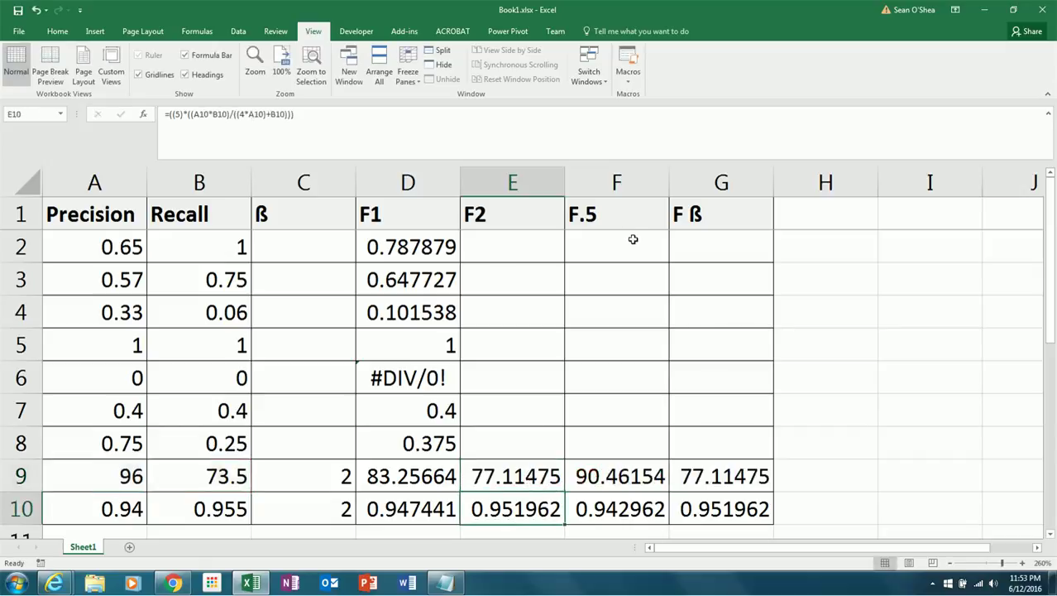
left_click(622, 217)
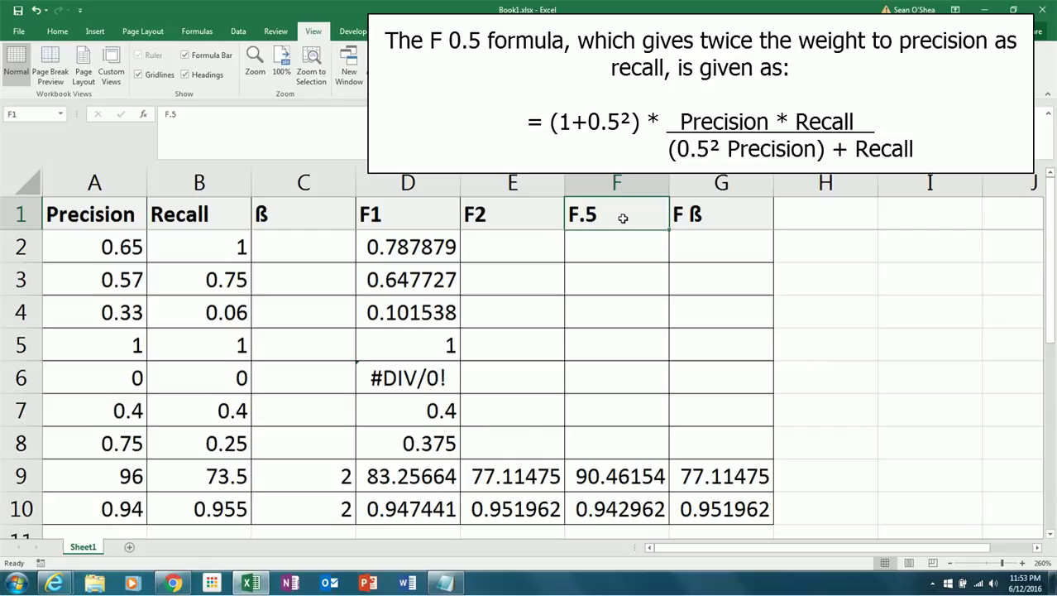
left_click_drag(623, 217, 600, 508)
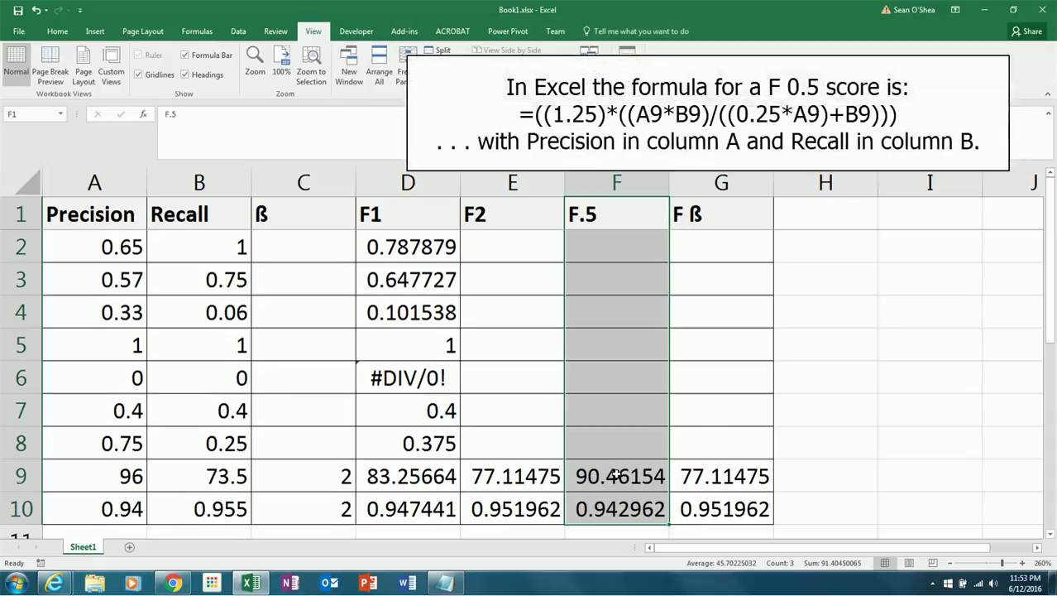
left_click(617, 476)
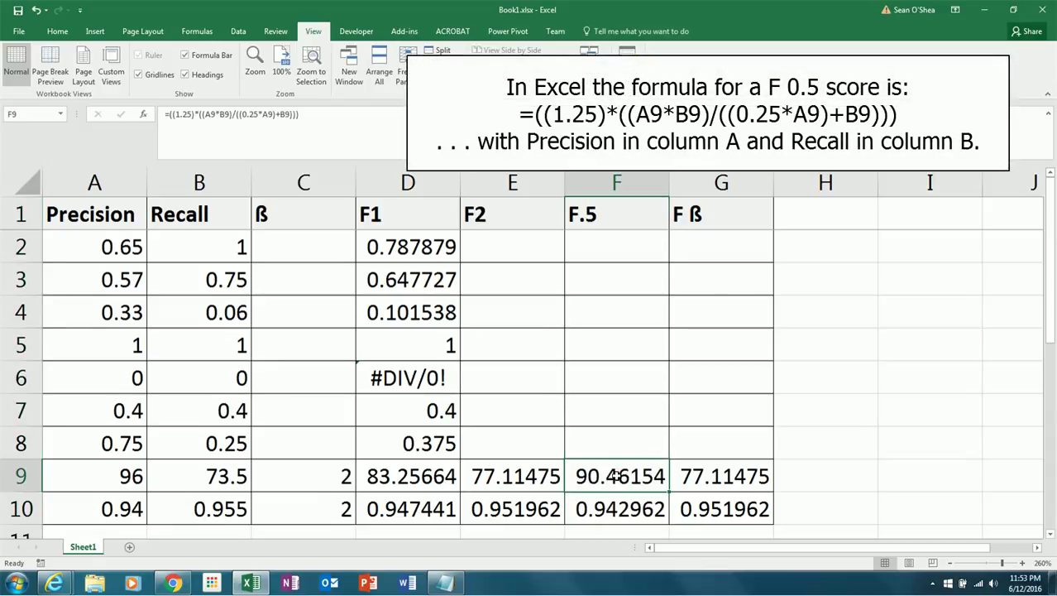
double_click(616, 476)
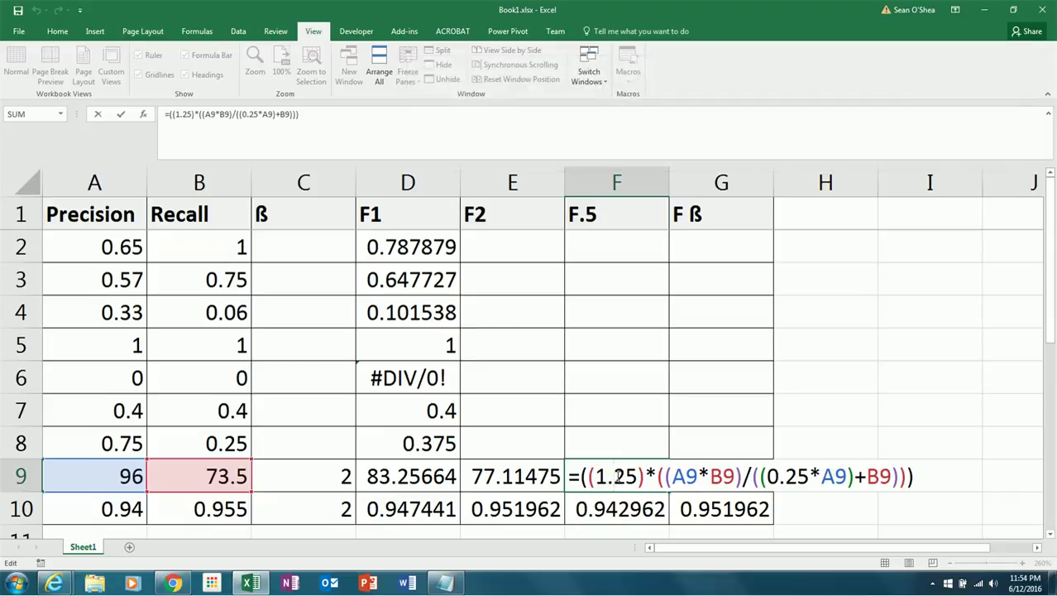
key("Return")
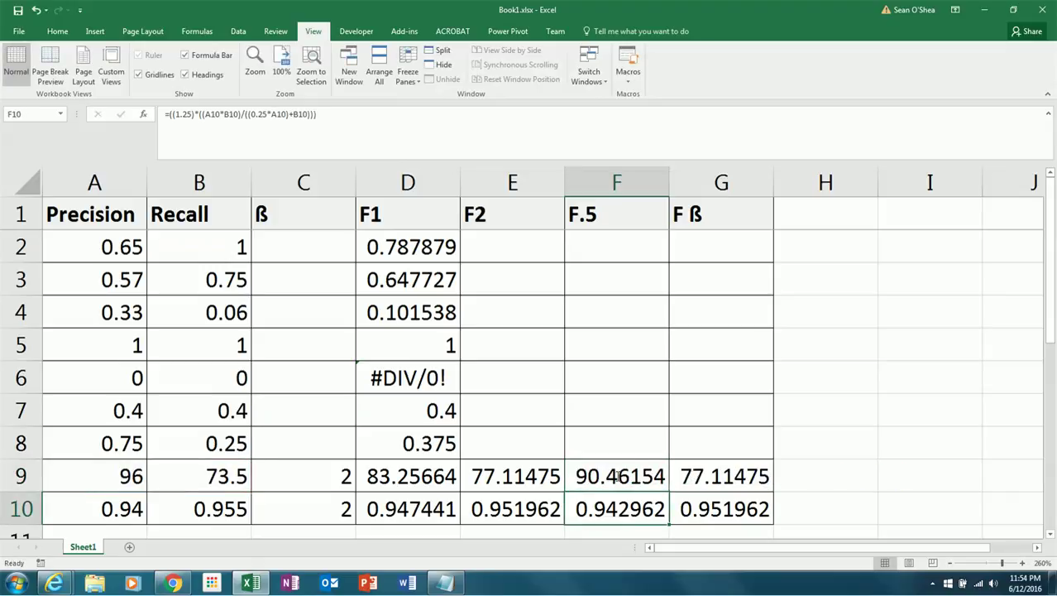
left_click(705, 208)
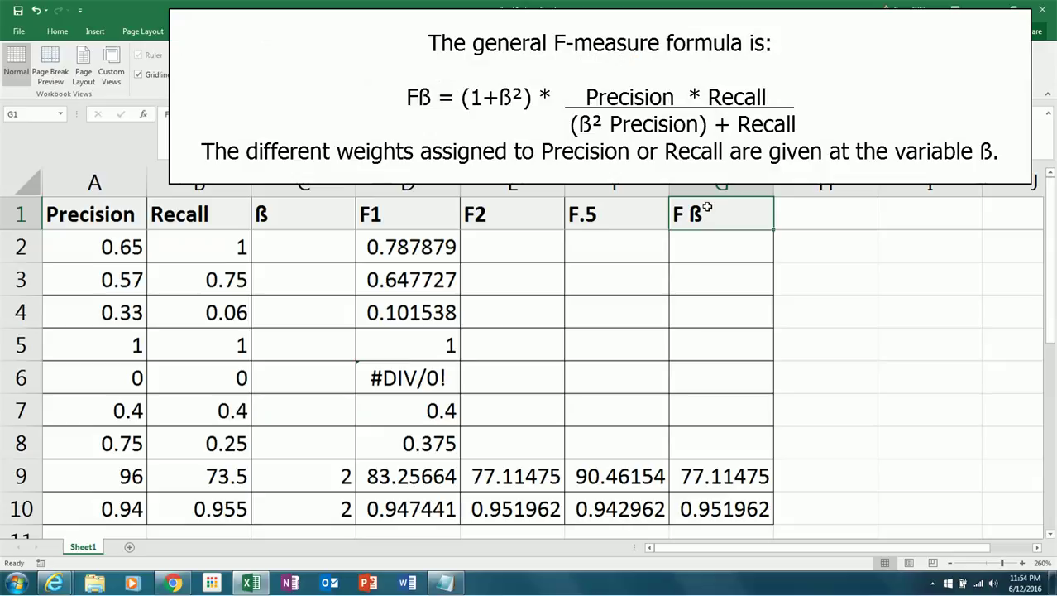
scroll(708, 207, "down", 1)
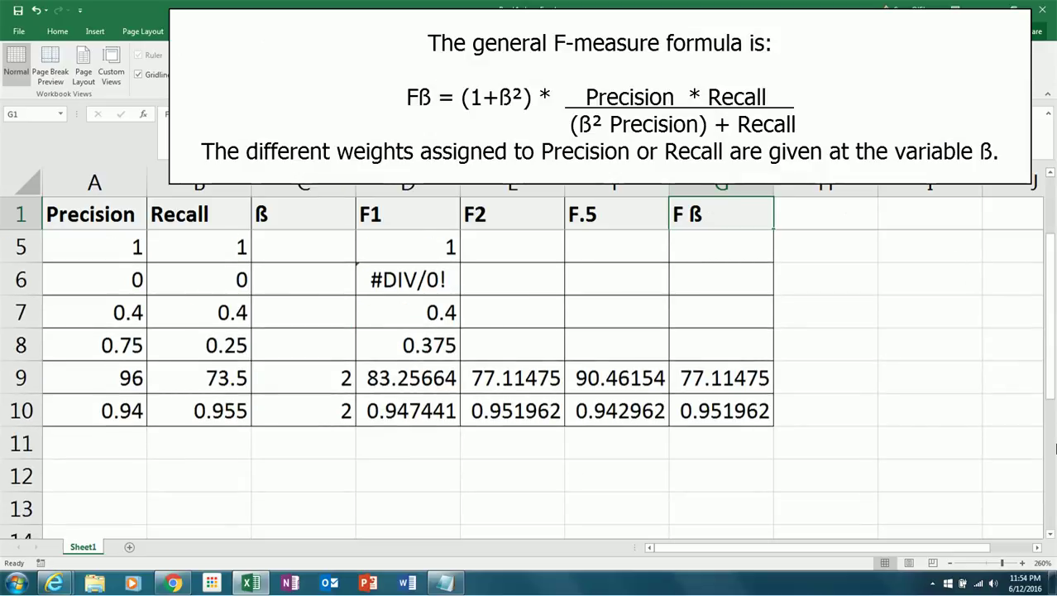
left_click_drag(1051, 385, 1049, 369)
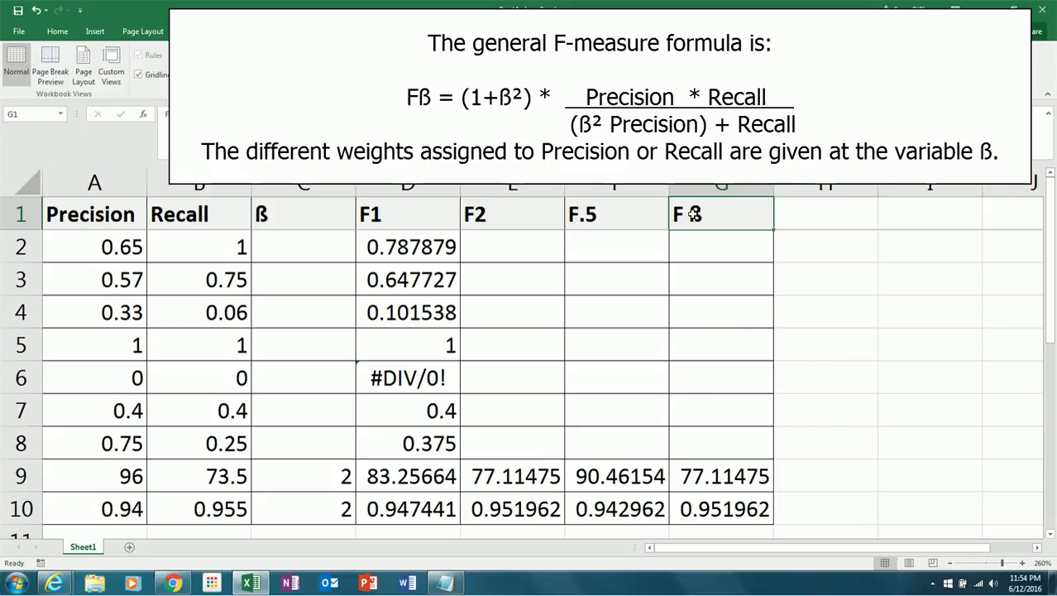
left_click_drag(693, 215, 695, 496)
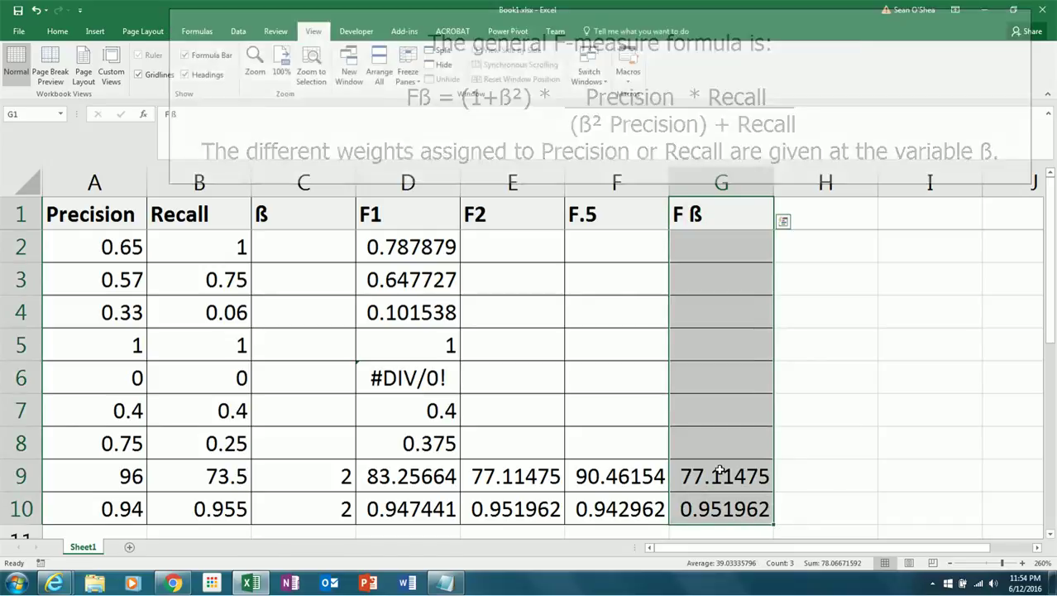
left_click(720, 470)
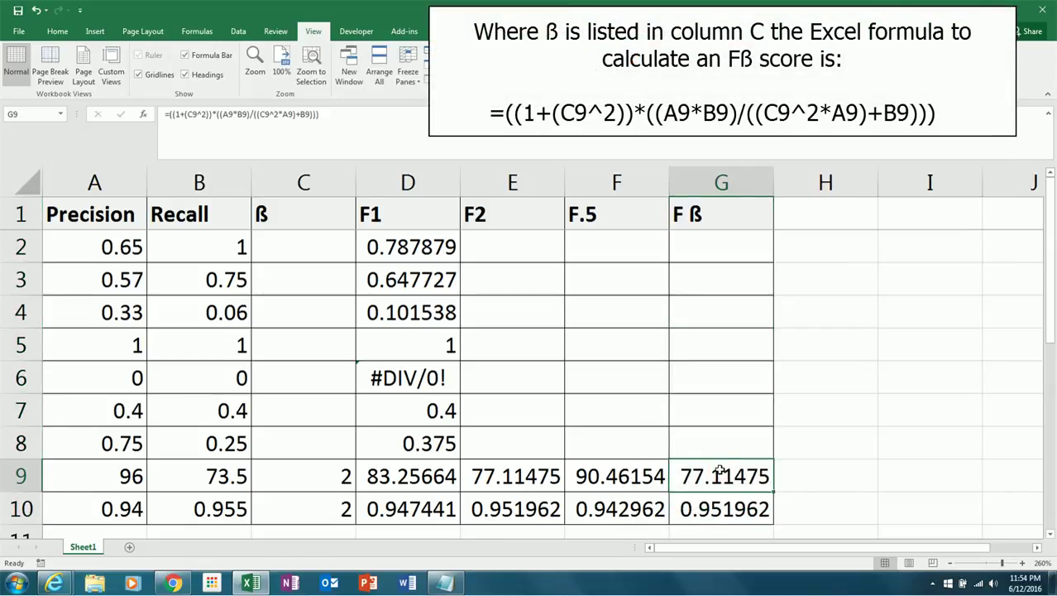
double_click(721, 470)
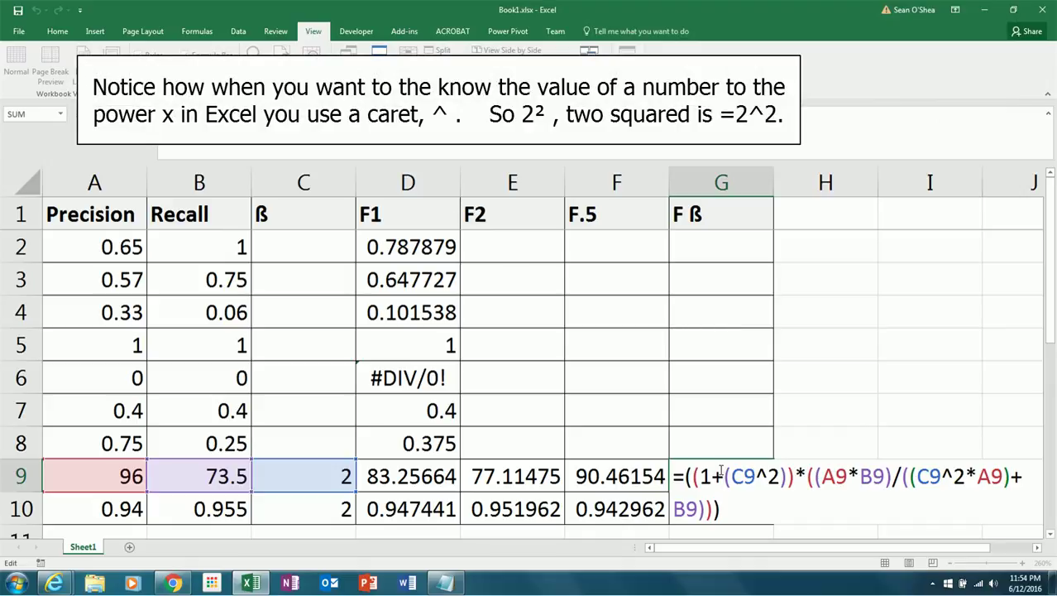
key("Return")
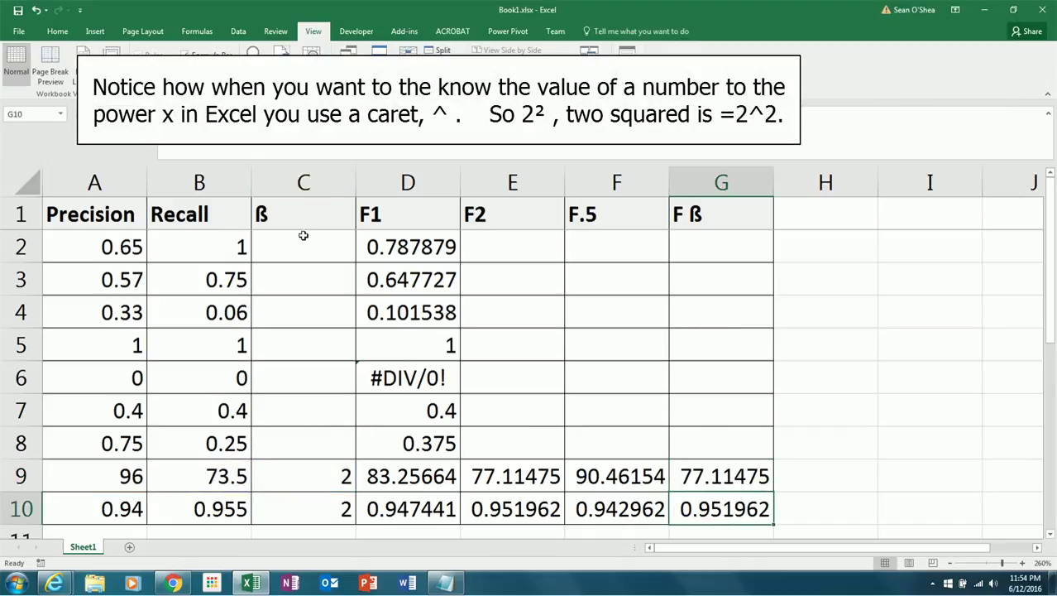
left_click(306, 210)
mouse_move(306, 210)
left_mouse_down()
mouse_move(332, 414)
mouse_move(333, 403)
left_mouse_up()
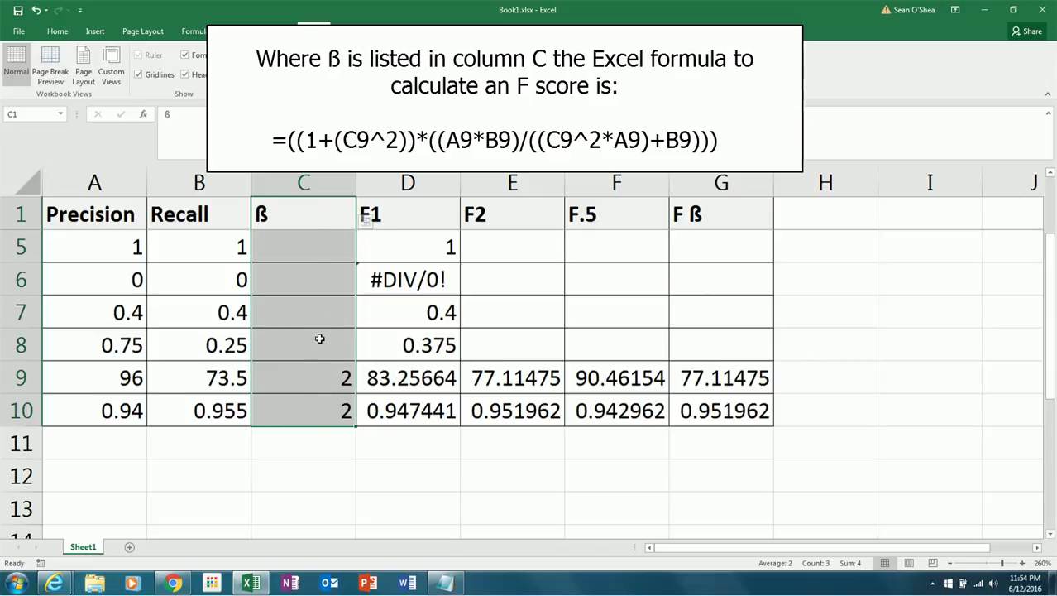
double_click(731, 382)
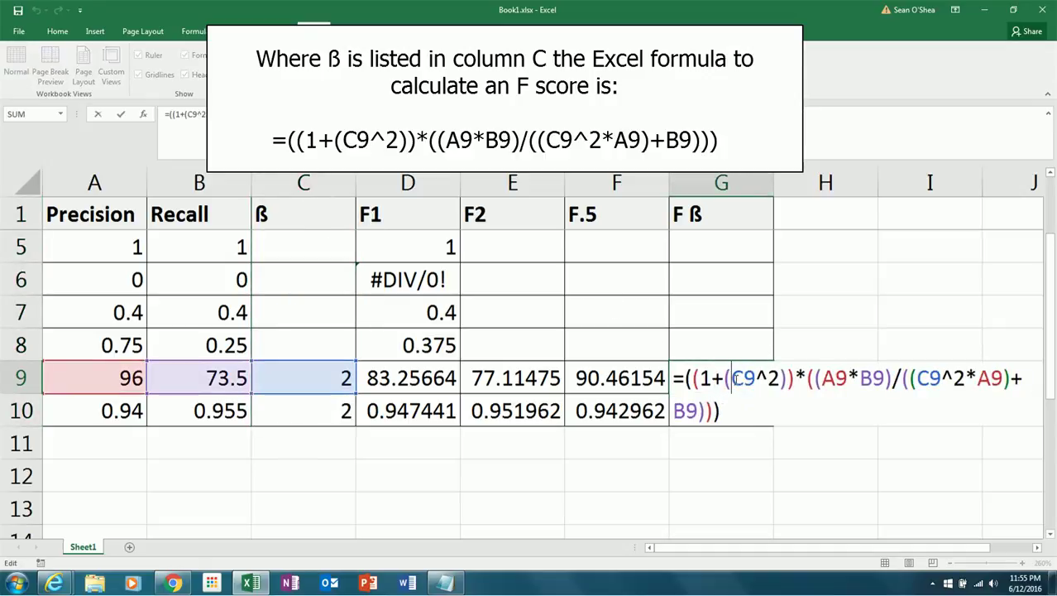
left_click_drag(731, 379, 756, 379)
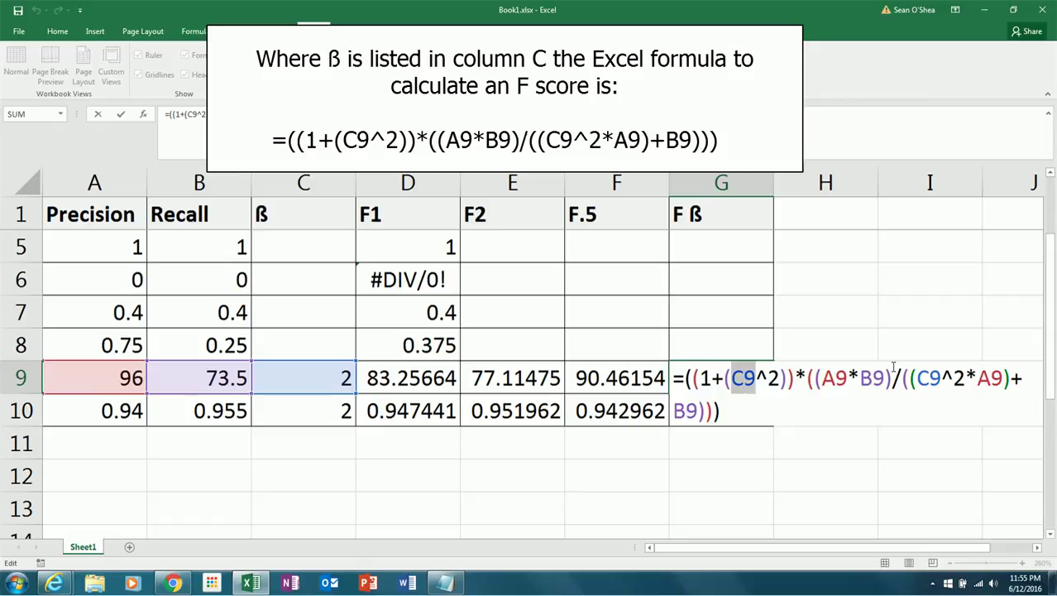
left_click_drag(916, 379, 940, 377)
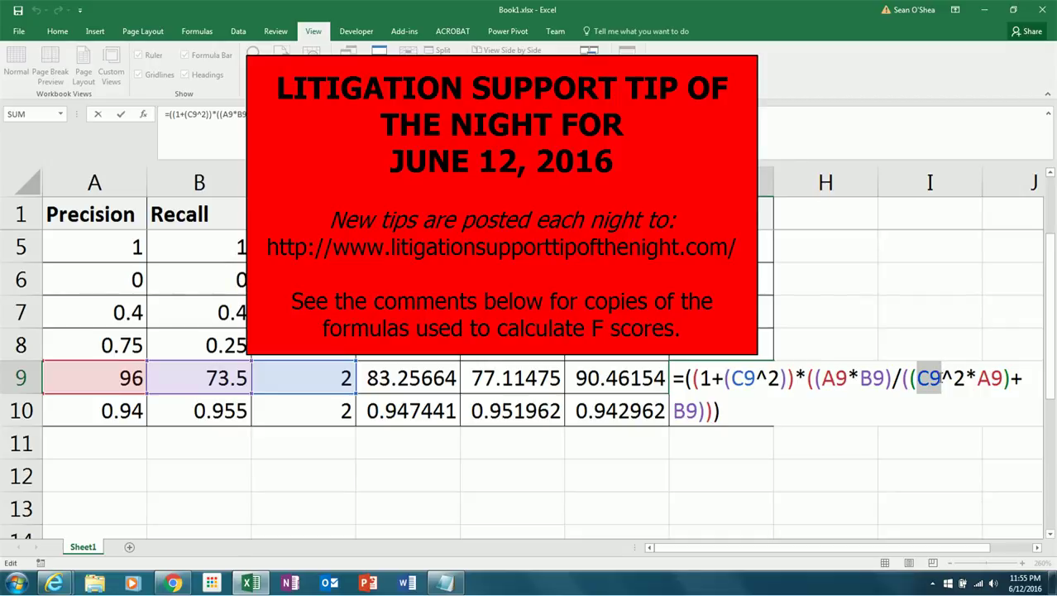
- Commit G9's F ß formula unchanged (77.11475) and reselect G9 to show it
key("Return")
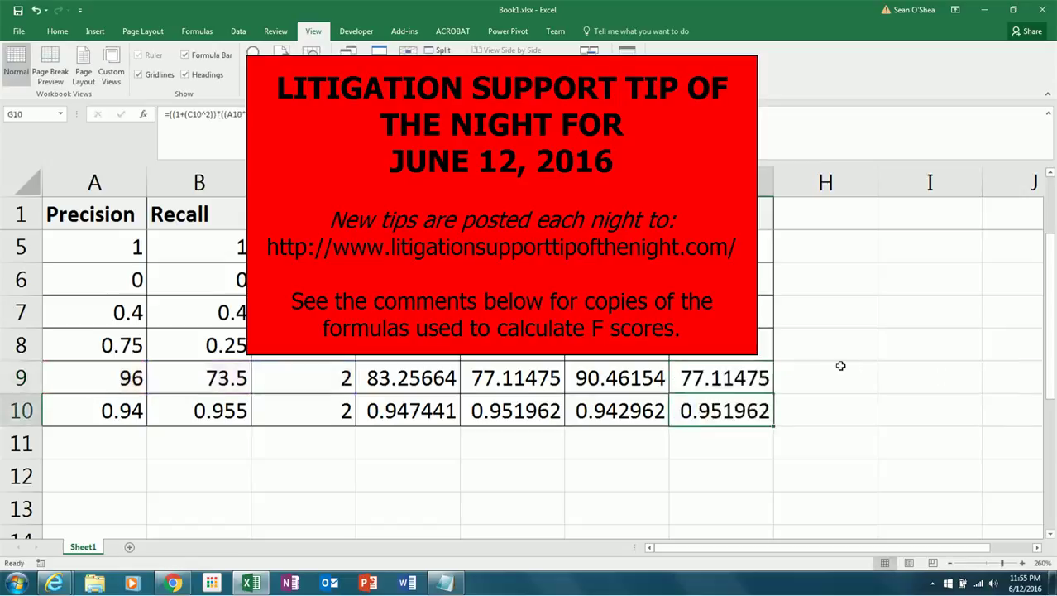
left_click(739, 376)
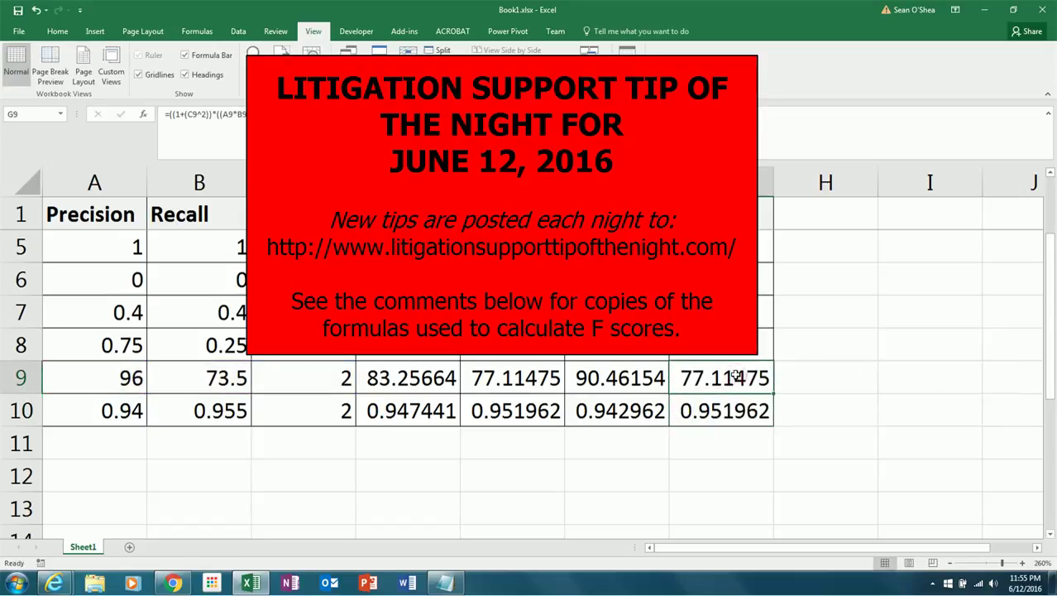